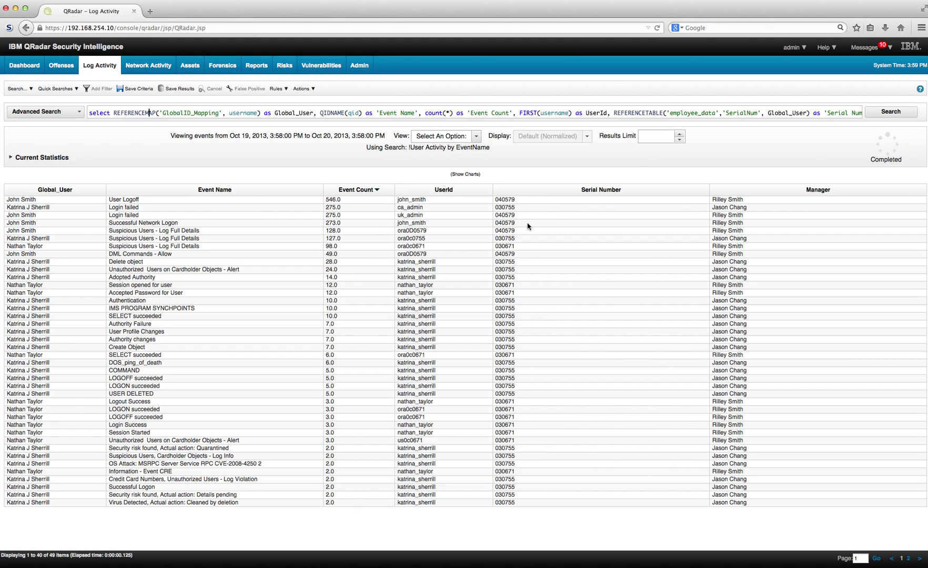
- Bring the end of the grouped AQL query into view in the Advanced Search box
{"action": "key", "text": "End"}
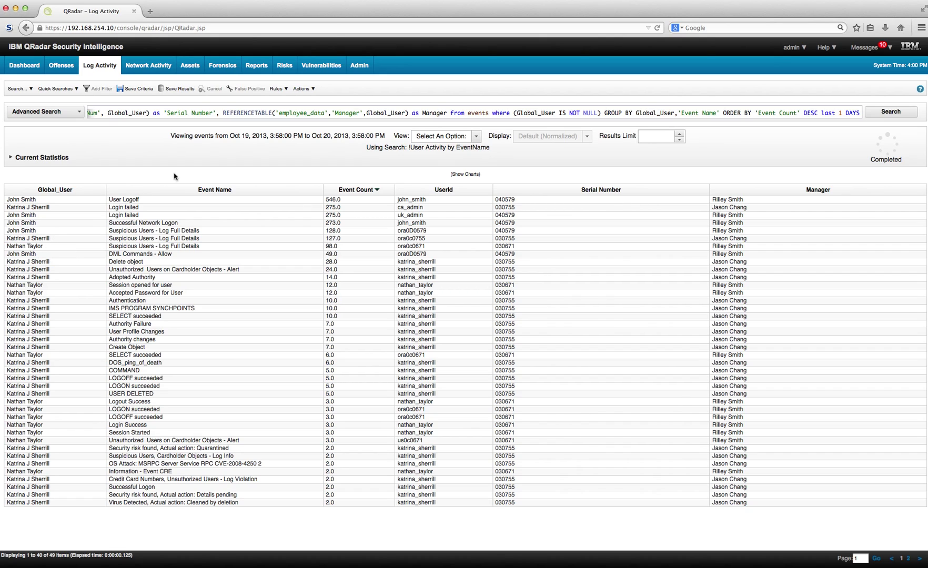
- Add an "and Global_User = '<user's name>'" condition after NOT NULL and rerun the search
{"action": "left_click", "coordinate": [603, 114]}
{"action": "type", "text": "and"}
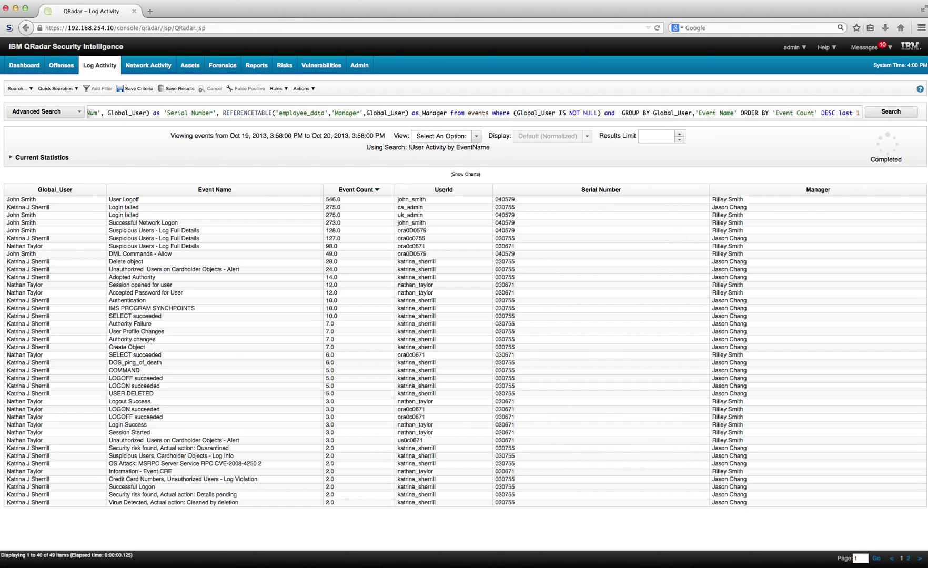
{"action": "type", "text": "Global"}
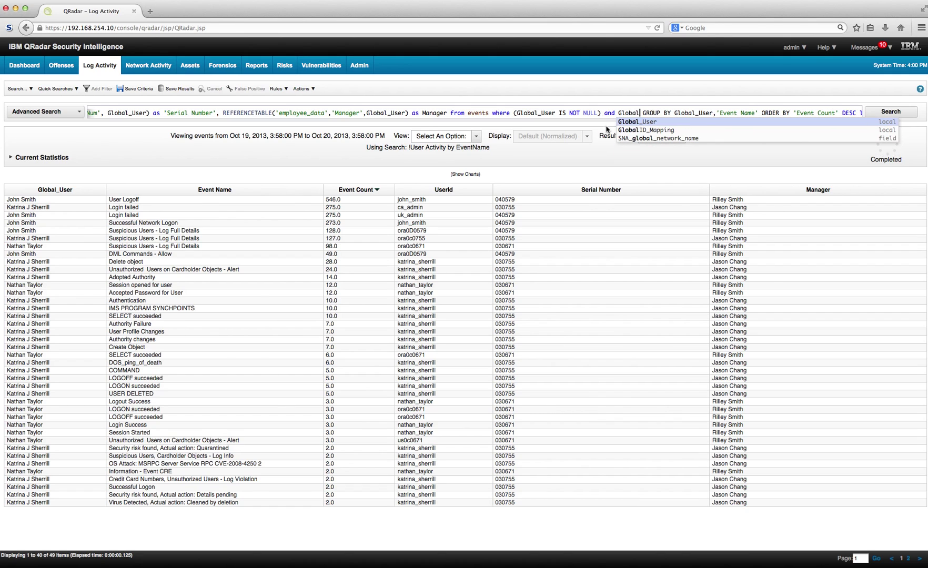
{"action": "left_click", "coordinate": [626, 122]}
{"action": "type", "text": "= 'John Smith'"}
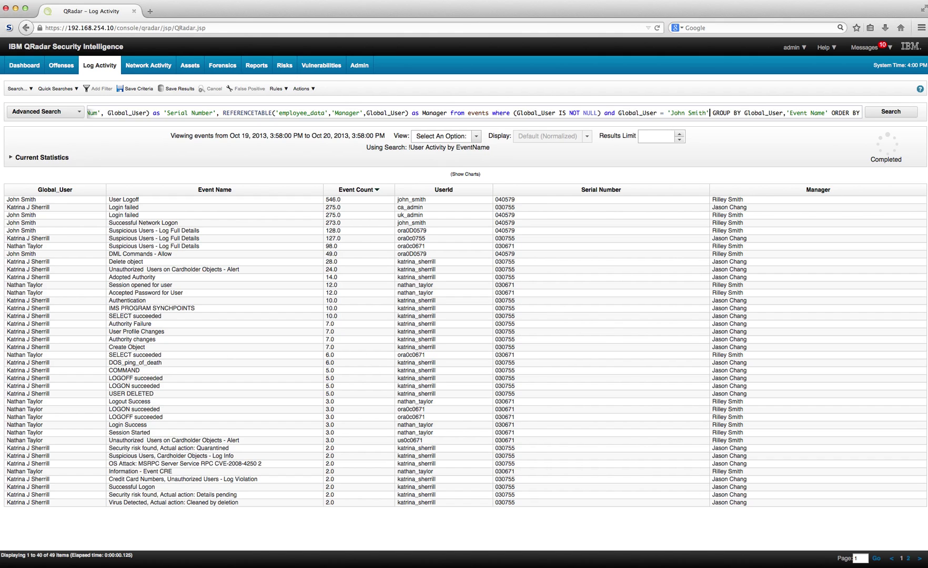
{"action": "left_click", "coordinate": [893, 111]}
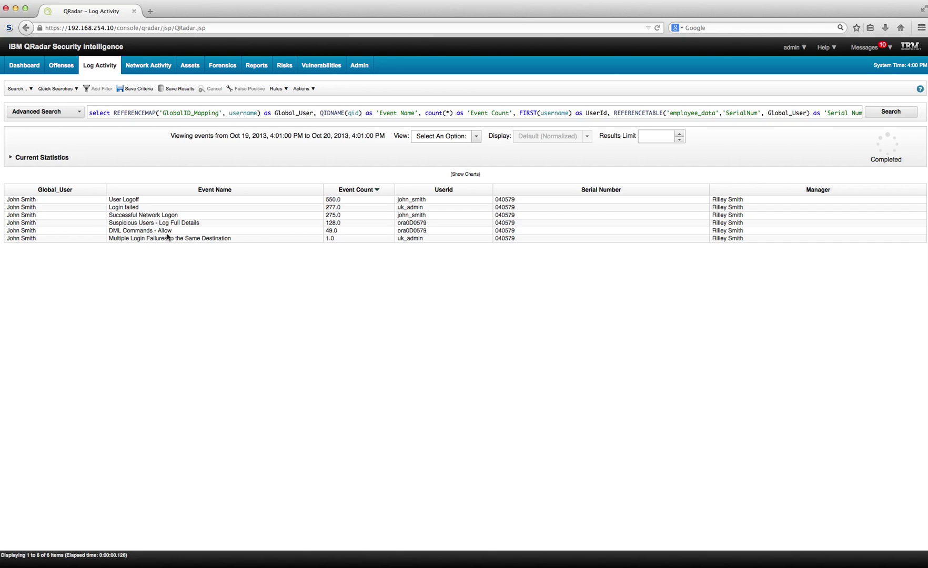
- Add "and 'Event Name' like '%Log%'" after the user condition and rerun the search
{"action": "left_click", "coordinate": [676, 112]}
{"action": "key", "text": "End"}
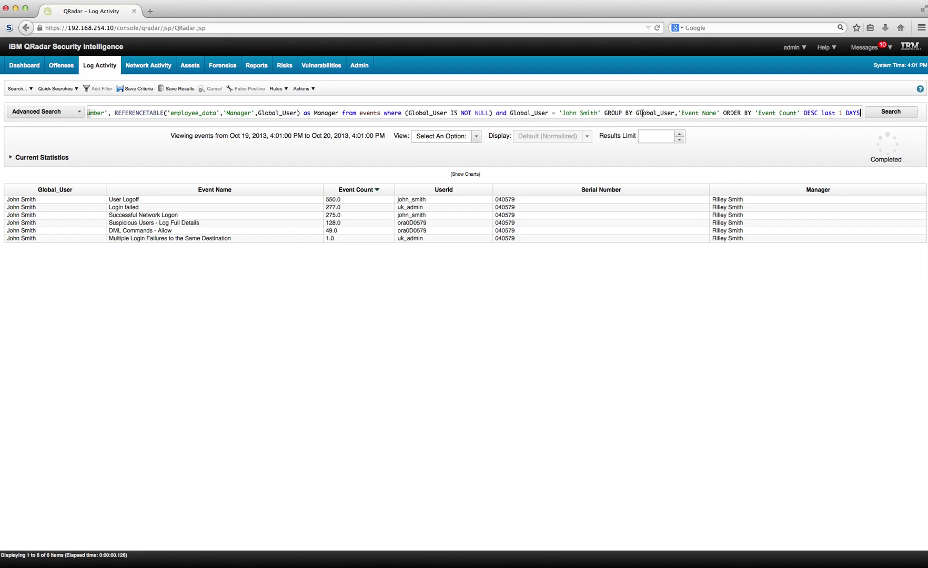
{"action": "left_click", "coordinate": [602, 113]}
{"action": "type", "text": "and "}
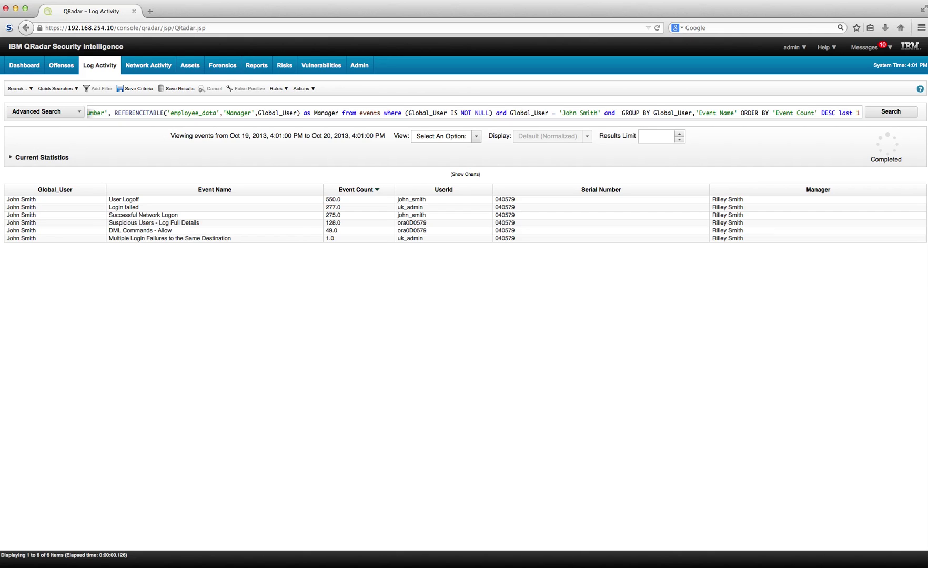
{"action": "type", "text": " 'Eve"}
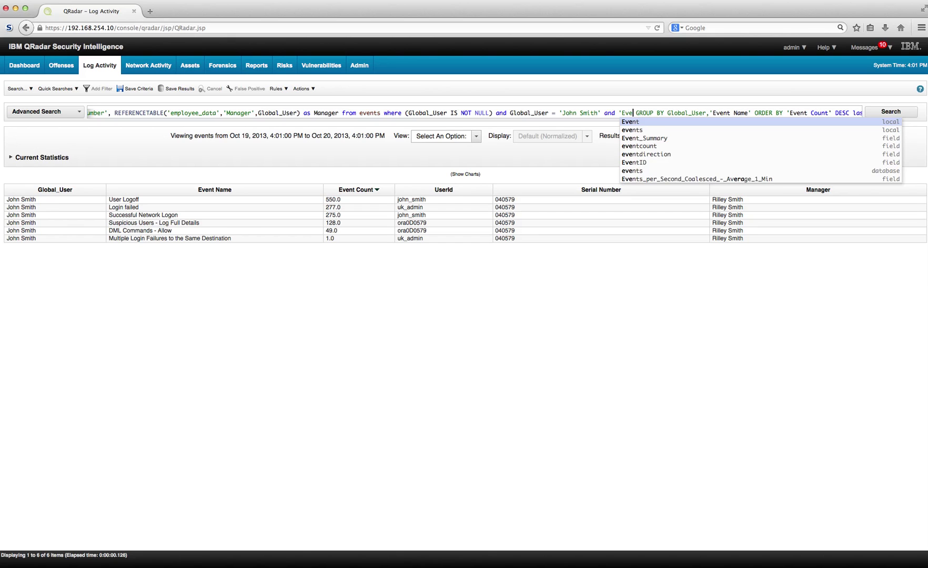
{"action": "type", "text": "t Name'"}
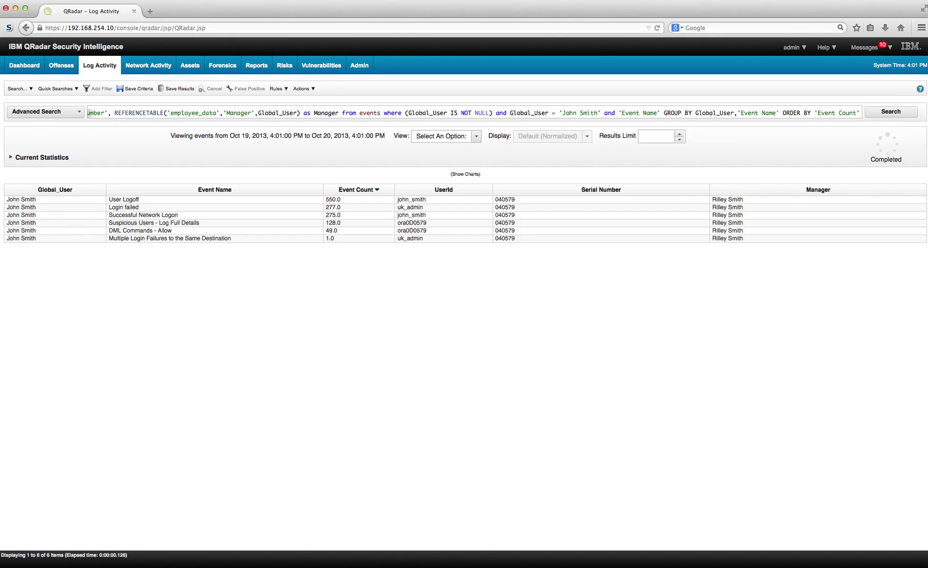
{"action": "type", "text": " ="}
{"action": "key", "text": "BackSpace"}
{"action": "type", "text": "like "}
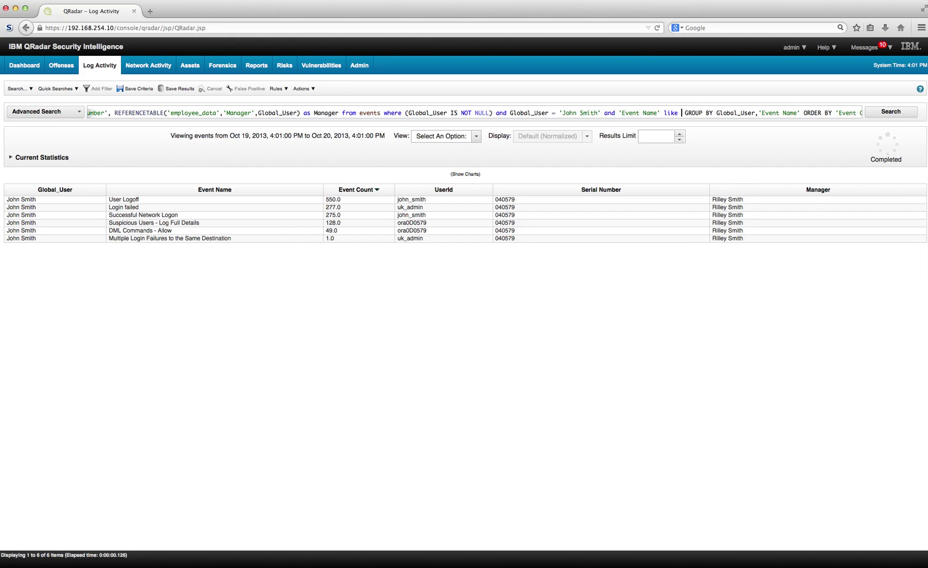
{"action": "type", "text": "'"}
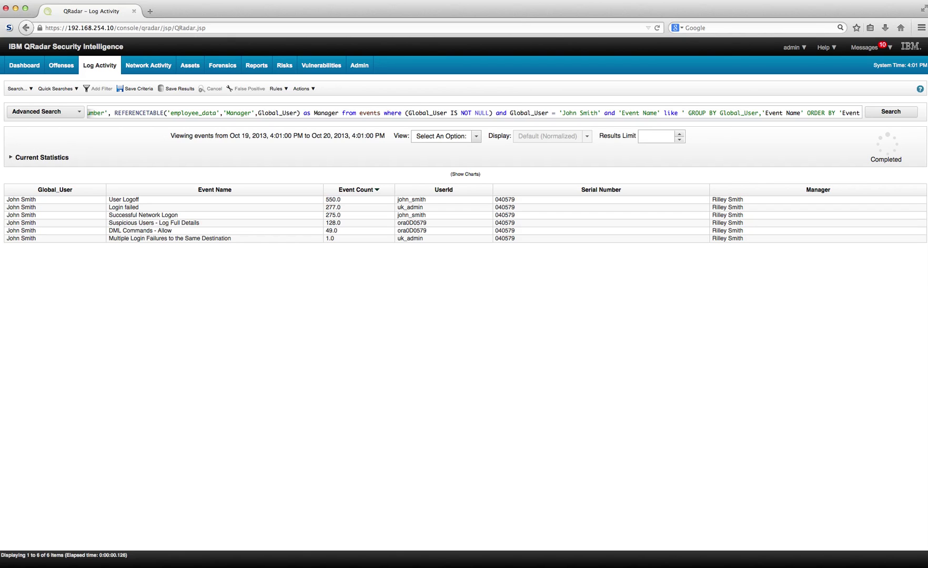
{"action": "type", "text": "%Log"}
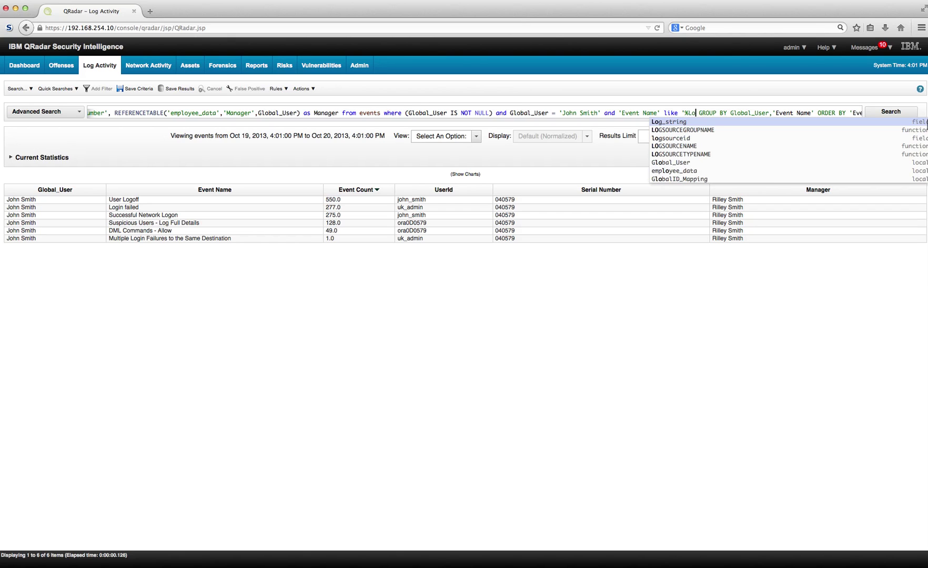
{"action": "type", "text": "%'"}
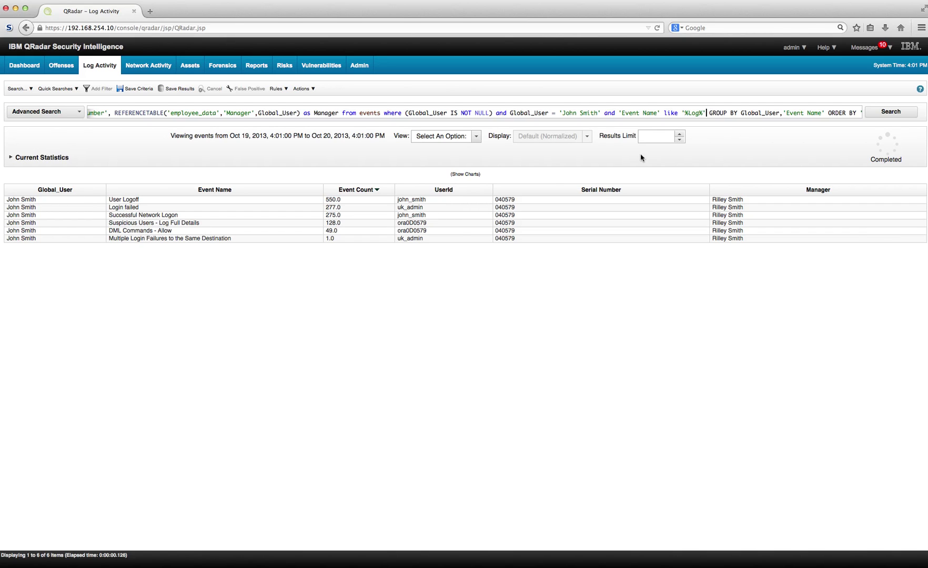
{"action": "left_click", "coordinate": [893, 115]}
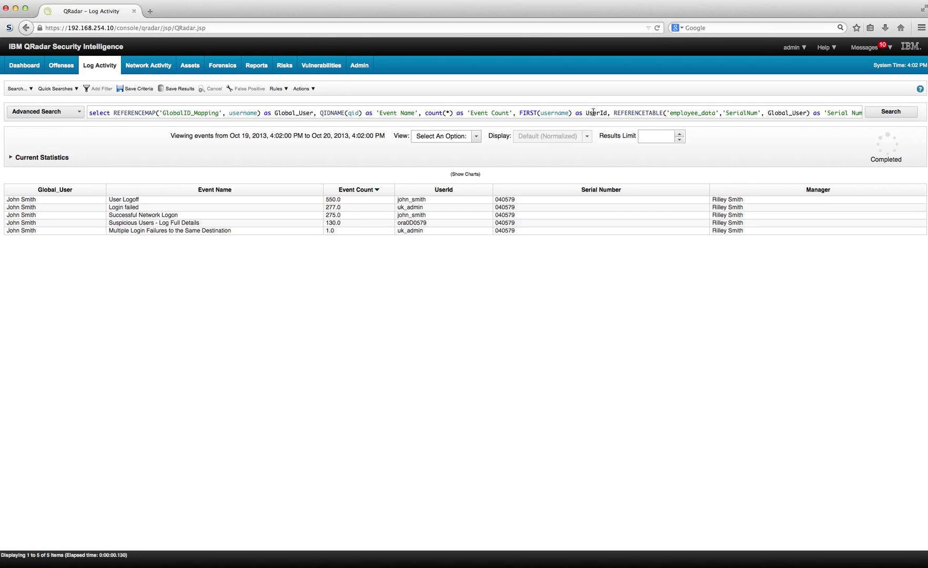
- Delete the GROUP BY and ORDER BY clauses from the AQL query
{"action": "scroll", "coordinate": [594, 112], "scroll_direction": "right", "scroll_amount": 10}
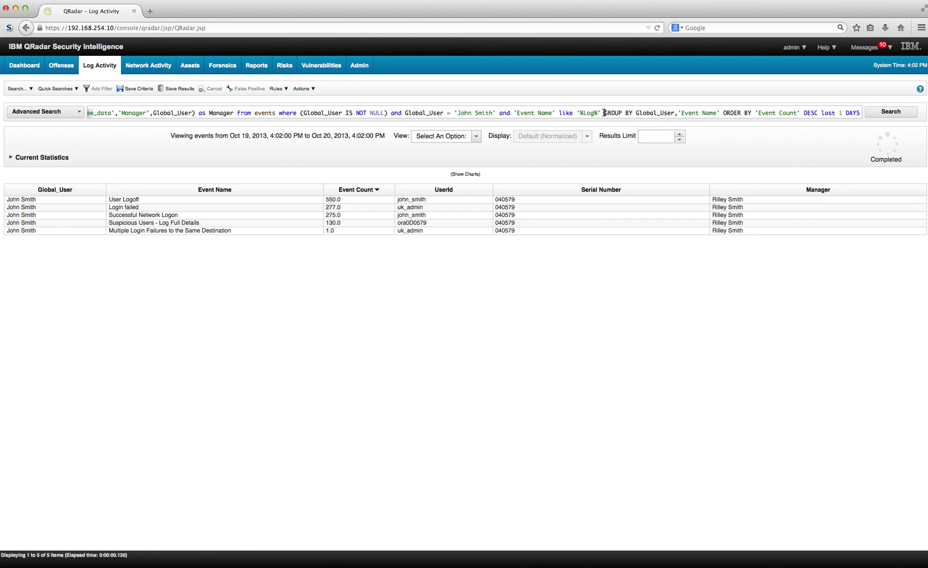
{"action": "key", "text": "shift+Right"}
{"action": "key", "text": "shift+Right"}
{"action": "key", "text": "shift+Right"}
{"action": "key", "text": "shift+Right"}
{"action": "key", "text": "shift+Right"}
{"action": "key", "text": "shift+Right"}
{"action": "key", "text": "shift+Right"}
{"action": "key", "text": "shift+Right"}
{"action": "key", "text": "shift+Right"}
{"action": "key", "text": "shift+Right"}
{"action": "key", "text": "shift+Right"}
{"action": "key", "text": "shift+Right"}
{"action": "key", "text": "shift+Right"}
{"action": "key", "text": "shift+Right"}
{"action": "key", "text": "shift+Right"}
{"action": "key", "text": "shift+Right"}
{"action": "key", "text": "shift+Right"}
{"action": "key", "text": "shift+Right"}
{"action": "key", "text": "shift+Right"}
{"action": "key", "text": "shift+Right"}
{"action": "key", "text": "shift+Right"}
{"action": "key", "text": "shift+Right"}
{"action": "key", "text": "shift+Right"}
{"action": "key", "text": "shift+Right"}
{"action": "key", "text": "shift+Right"}
{"action": "key", "text": "shift+Right"}
{"action": "key", "text": "shift+Right"}
{"action": "key", "text": "shift+Right"}
{"action": "key", "text": "shift+Right"}
{"action": "key", "text": "shift+Right"}
{"action": "key", "text": "shift+Right"}
{"action": "key", "text": "shift+Right"}
{"action": "key", "text": "shift+Right"}
{"action": "key", "text": "shift+Right"}
{"action": "key", "text": "shift+Right"}
{"action": "key", "text": "shift+Right"}
{"action": "key", "text": "shift+Right"}
{"action": "key", "text": "shift+Right"}
{"action": "key", "text": "shift+Right"}
{"action": "key", "text": "shift+Right"}
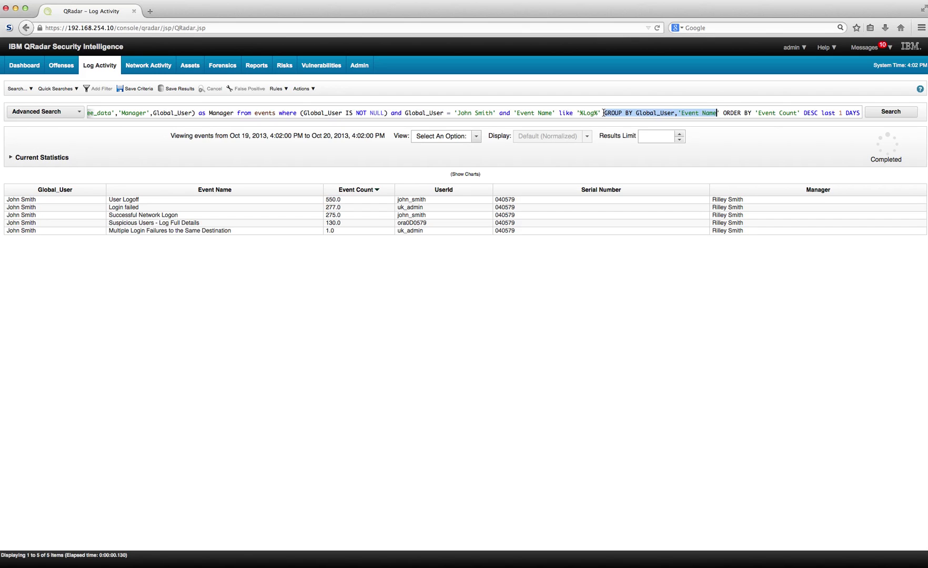
{"action": "key", "text": "shift+Right"}
{"action": "key", "text": "shift+Right"}
{"action": "key", "text": "shift+Right"}
{"action": "key", "text": "shift+Right"}
{"action": "key", "text": "shift+Right"}
{"action": "key", "text": "shift+Right"}
{"action": "key", "text": "shift+Right"}
{"action": "key", "text": "shift+Right"}
{"action": "key", "text": "shift+Right"}
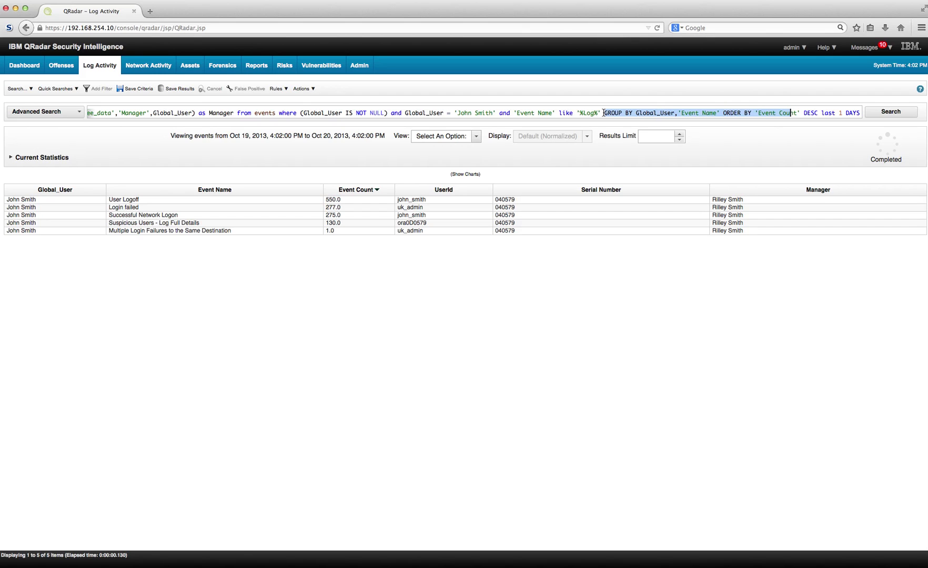
{"action": "key", "text": "shift+Right"}
{"action": "key", "text": "shift+Right"}
{"action": "key", "text": "shift+Right"}
{"action": "key", "text": "BackSpace"}
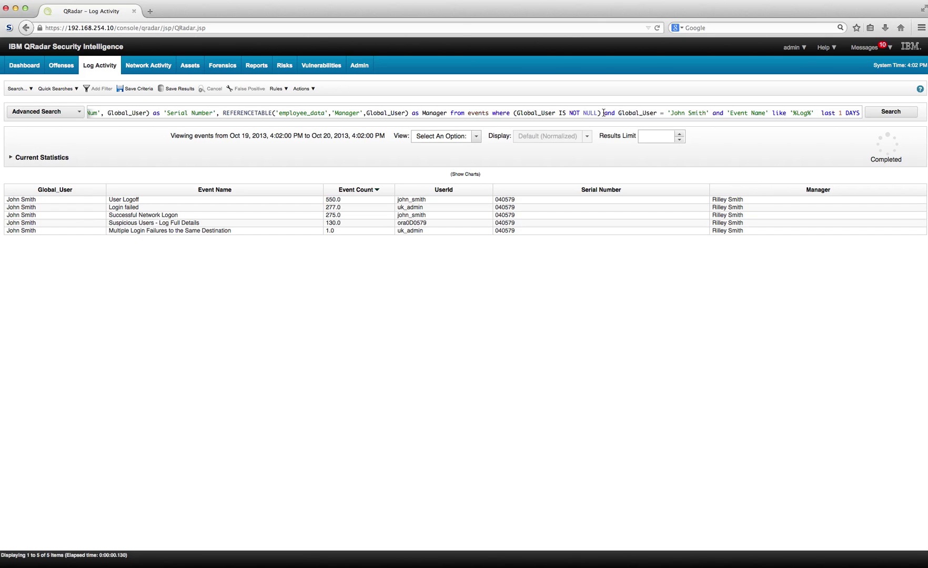
- Remove the count(*) 'Event Count' and FIRST(username) UserId columns, then rerun the search
{"action": "key", "text": "Home"}
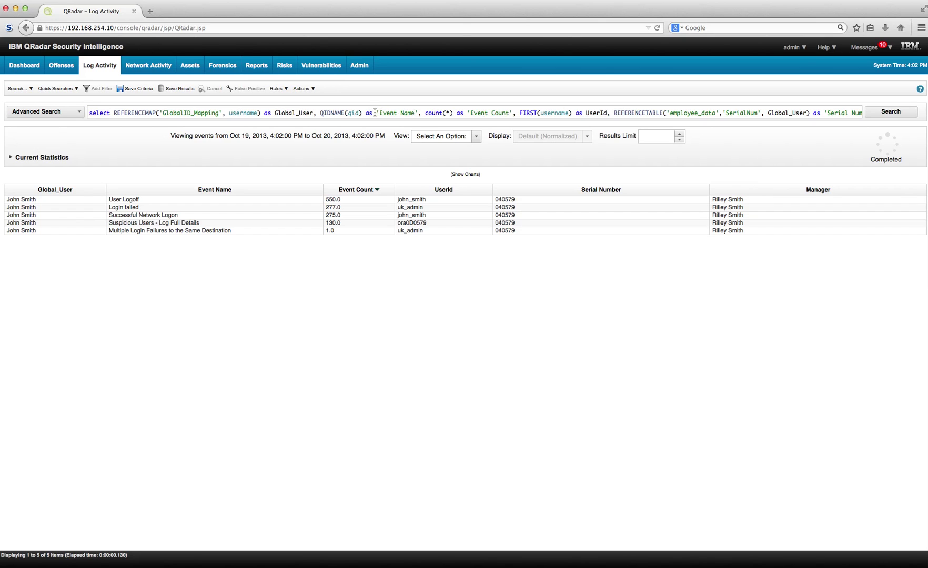
{"action": "left_click", "coordinate": [425, 113]}
{"action": "key", "text": "shift+Right"}
{"action": "key", "text": "shift+Right"}
{"action": "key", "text": "shift+Right"}
{"action": "key", "text": "shift+Right"}
{"action": "key", "text": "shift+Right"}
{"action": "key", "text": "shift+Right"}
{"action": "key", "text": "shift+Right"}
{"action": "key", "text": "shift+Right"}
{"action": "key", "text": "shift+Right"}
{"action": "key", "text": "shift+Right"}
{"action": "key", "text": "shift+Right"}
{"action": "key", "text": "shift+Right"}
{"action": "key", "text": "shift+Right"}
{"action": "key", "text": "shift+Right"}
{"action": "key", "text": "shift+Right"}
{"action": "key", "text": "shift+Right"}
{"action": "key", "text": "shift+Right"}
{"action": "key", "text": "shift+Right"}
{"action": "key", "text": "shift+Right"}
{"action": "key", "text": "shift+Right"}
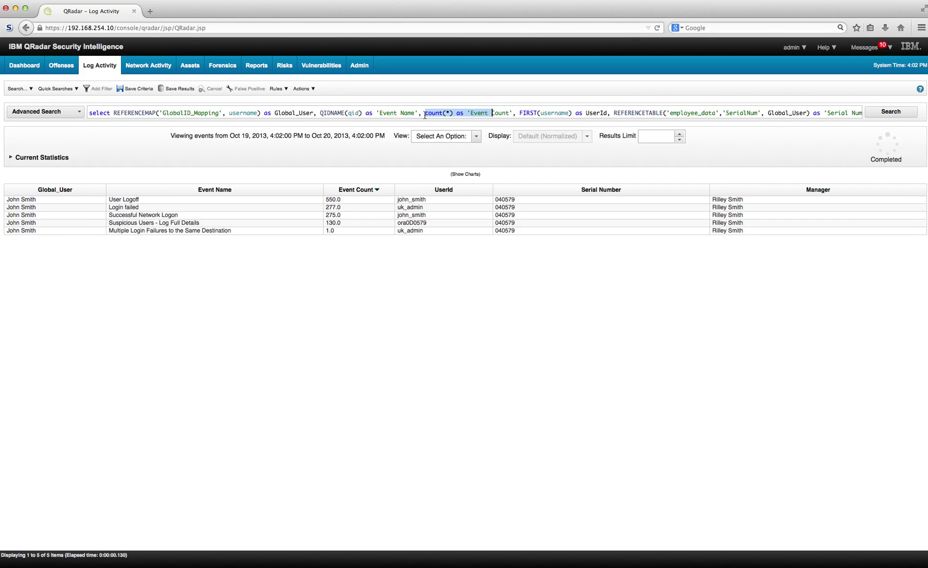
{"action": "key", "text": "shift+Right"}
{"action": "key", "text": "shift+Right"}
{"action": "key", "text": "shift+Right"}
{"action": "key", "text": "shift+Right"}
{"action": "key", "text": "shift+Right"}
{"action": "key", "text": "shift+Right"}
{"action": "key", "text": "shift+Right"}
{"action": "key", "text": "shift+Right"}
{"action": "key", "text": "shift+Right"}
{"action": "key", "text": "shift+Right"}
{"action": "key", "text": "shift+Right"}
{"action": "key", "text": "shift+Right"}
{"action": "key", "text": "shift+Right"}
{"action": "key", "text": "shift+Right"}
{"action": "key", "text": "shift+Right"}
{"action": "key", "text": "shift+Right"}
{"action": "key", "text": "shift+Right"}
{"action": "key", "text": "shift+Right"}
{"action": "key", "text": "shift+Right"}
{"action": "key", "text": "shift+Right"}
{"action": "key", "text": "shift+Right"}
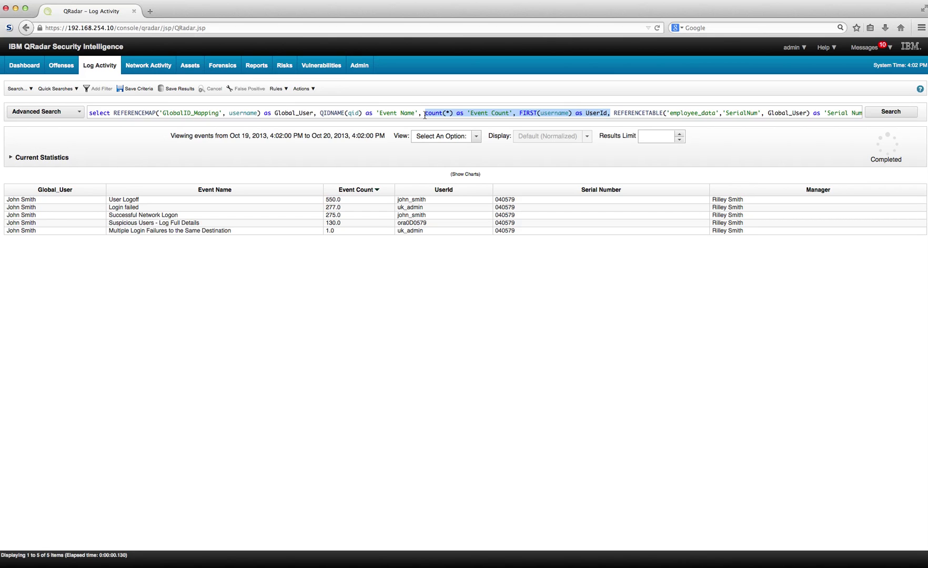
{"action": "key", "text": "BackSpace"}
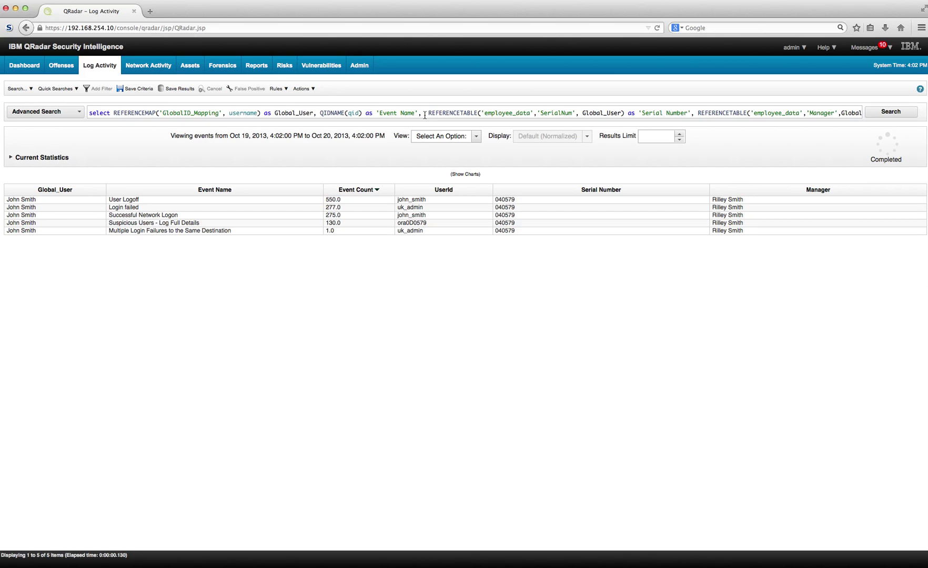
{"action": "left_click", "coordinate": [877, 114]}
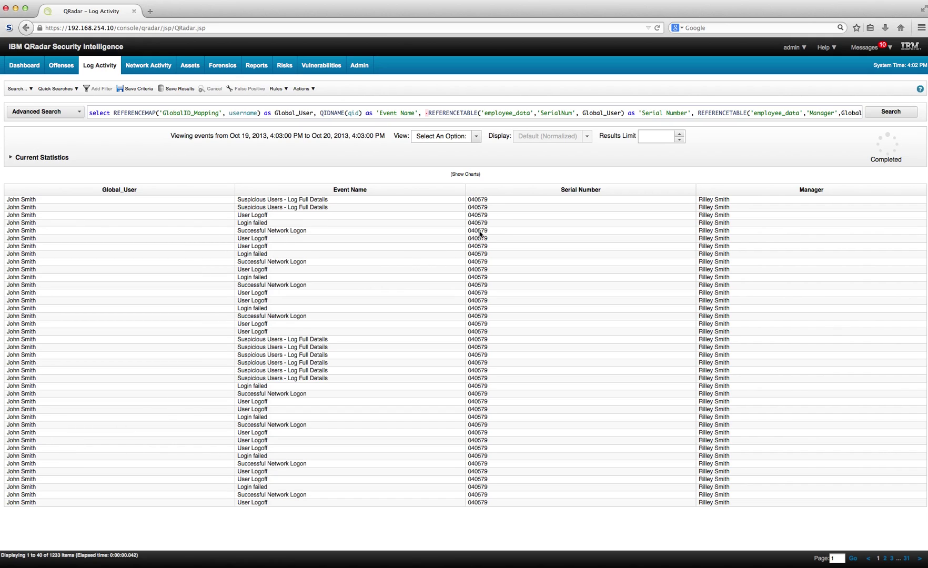
- Delete the REFERENCETABLE SerialNum 'Serial Number' column from the select list and rerun the search
{"action": "left_click", "coordinate": [426, 112]}
{"action": "left_click", "coordinate": [691, 114]}
{"action": "key", "text": "shift+Left"}
{"action": "key", "text": "shift+Left"}
{"action": "key", "text": "shift+Left"}
{"action": "key", "text": "shift+Left"}
{"action": "key", "text": "shift+Left"}
{"action": "key", "text": "shift+Left"}
{"action": "key", "text": "shift+Left"}
{"action": "key", "text": "shift+Left"}
{"action": "key", "text": "shift+Left"}
{"action": "key", "text": "shift+Left"}
{"action": "key", "text": "shift+Left"}
{"action": "key", "text": "shift+Left"}
{"action": "key", "text": "shift+Left"}
{"action": "key", "text": "shift+Left"}
{"action": "key", "text": "shift+Left"}
{"action": "key", "text": "shift+Left"}
{"action": "key", "text": "shift+Left"}
{"action": "key", "text": "shift+Left"}
{"action": "key", "text": "shift+Left"}
{"action": "key", "text": "shift+Left"}
{"action": "key", "text": "shift+Left"}
{"action": "key", "text": "shift+Left"}
{"action": "key", "text": "shift+Left"}
{"action": "key", "text": "shift+Left"}
{"action": "key", "text": "shift+Left"}
{"action": "key", "text": "shift+Left"}
{"action": "key", "text": "shift+Left"}
{"action": "key", "text": "shift+Left"}
{"action": "key", "text": "shift+Left"}
{"action": "key", "text": "shift+Left"}
{"action": "key", "text": "shift+Left"}
{"action": "key", "text": "shift+Left"}
{"action": "key", "text": "shift+Left"}
{"action": "key", "text": "shift+Left"}
{"action": "key", "text": "shift+Left"}
{"action": "key", "text": "shift+Left"}
{"action": "key", "text": "shift+Left"}
{"action": "key", "text": "shift+Left"}
{"action": "key", "text": "shift+Left"}
{"action": "key", "text": "shift+Left"}
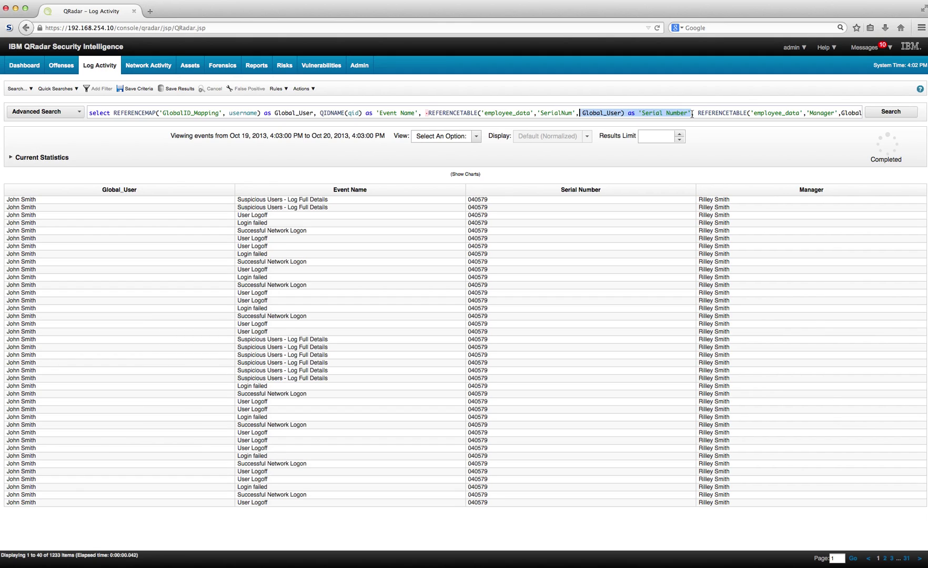
{"action": "key", "text": "shift+Left"}
{"action": "key", "text": "shift+Left"}
{"action": "key", "text": "shift+Left"}
{"action": "key", "text": "shift+Left"}
{"action": "key", "text": "shift+Left"}
{"action": "key", "text": "shift+Left"}
{"action": "key", "text": "shift+Left"}
{"action": "key", "text": "shift+Left"}
{"action": "key", "text": "shift+Left"}
{"action": "key", "text": "shift+Left"}
{"action": "key", "text": "shift+Left"}
{"action": "key", "text": "shift+Left"}
{"action": "key", "text": "shift+Left"}
{"action": "key", "text": "shift+Left"}
{"action": "key", "text": "shift+Left"}
{"action": "key", "text": "shift+Left"}
{"action": "key", "text": "shift+Left"}
{"action": "key", "text": "shift+Left"}
{"action": "key", "text": "shift+Left"}
{"action": "key", "text": "shift+Left"}
{"action": "key", "text": "shift+Left"}
{"action": "key", "text": "shift+Left"}
{"action": "key", "text": "shift+Left"}
{"action": "key", "text": "shift+Left"}
{"action": "key", "text": "shift+Left"}
{"action": "key", "text": "shift+Left"}
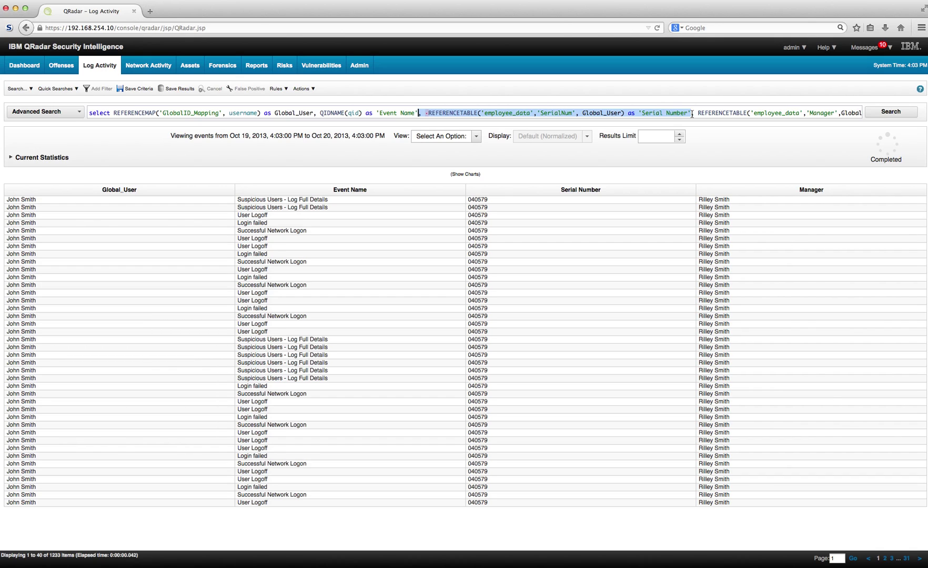
{"action": "key", "text": "BackSpace"}
{"action": "left_click", "coordinate": [890, 112]}
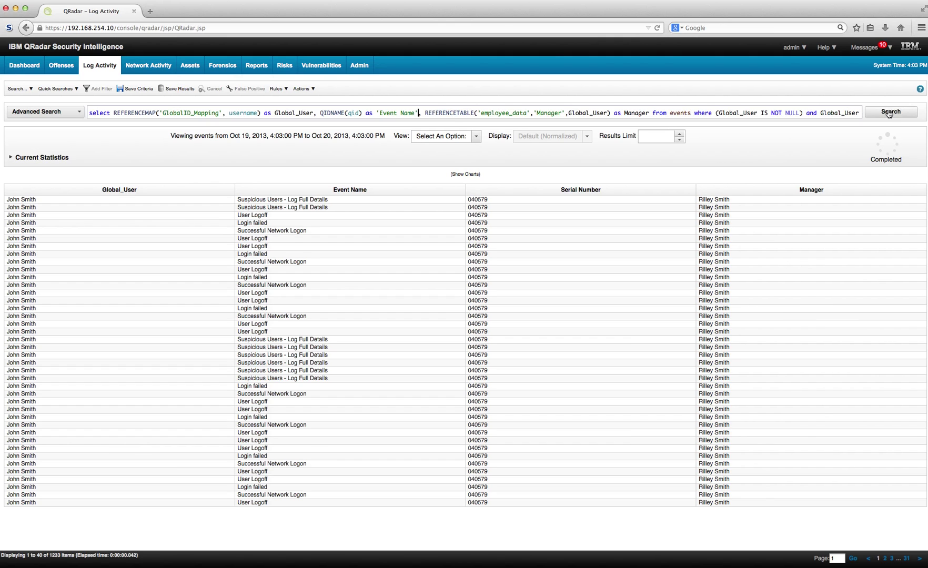